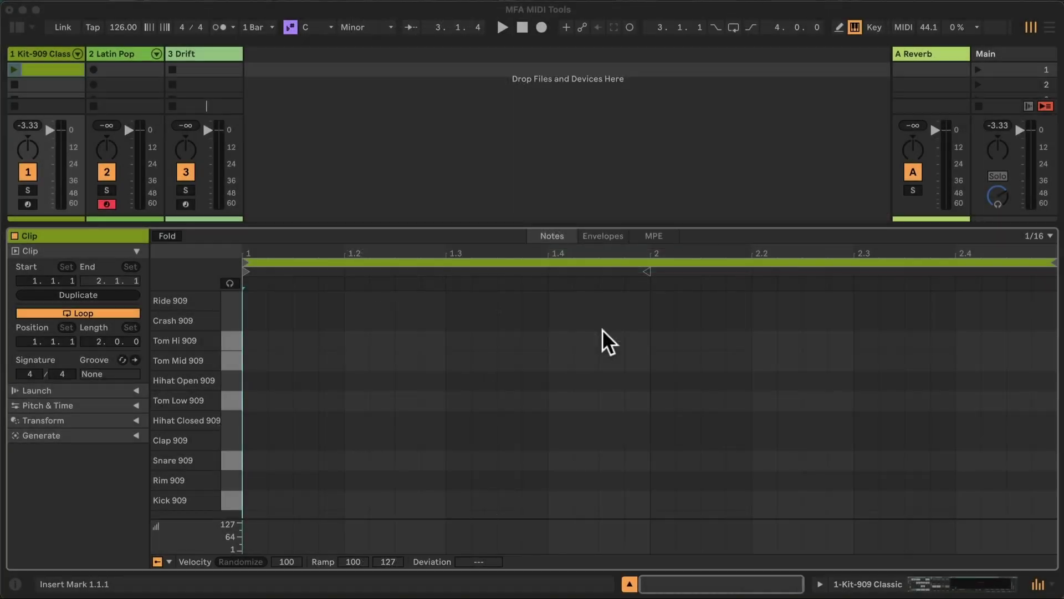
# - Expand the Kit-909 clip's Generate section, showing the Kick 909 rhythm generator
pyautogui.click(135, 435)
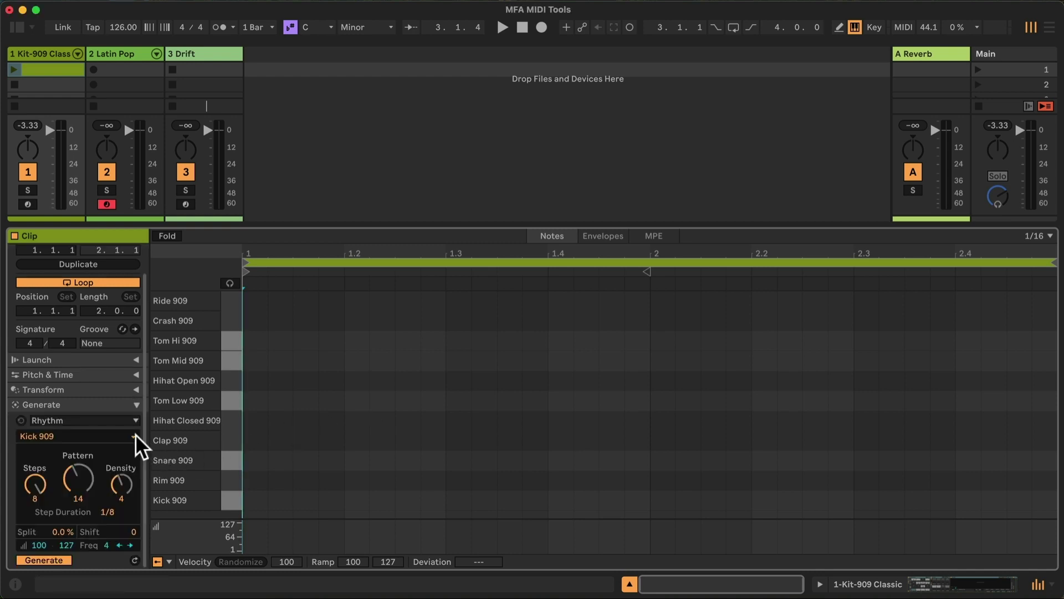
# - Expand Transform, hide the mixer, then copy the Drift clip into row 9 and launch it
pyautogui.click(134, 387)
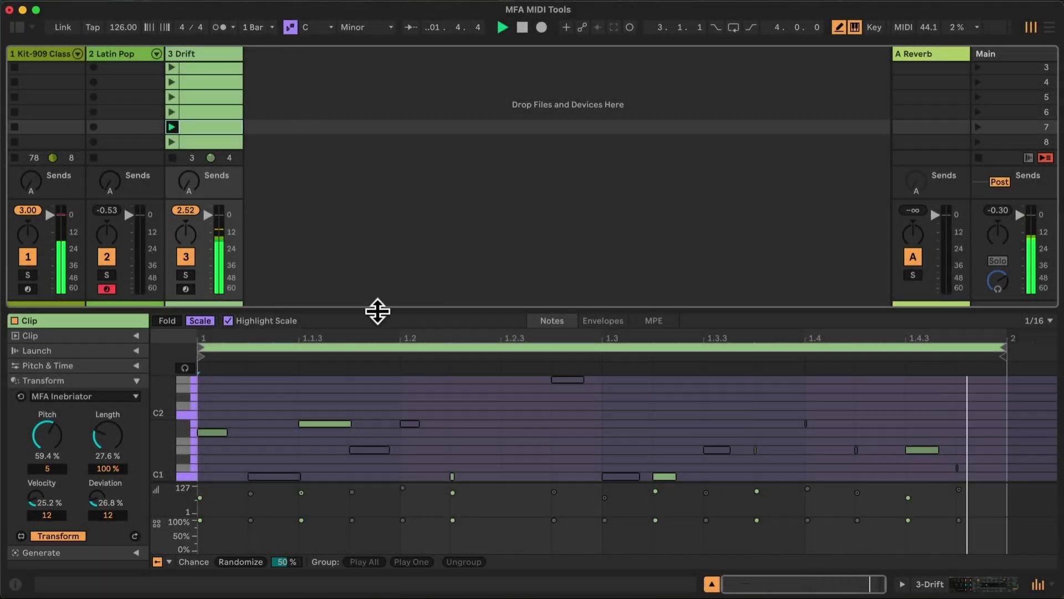
pyautogui.click(1040, 584)
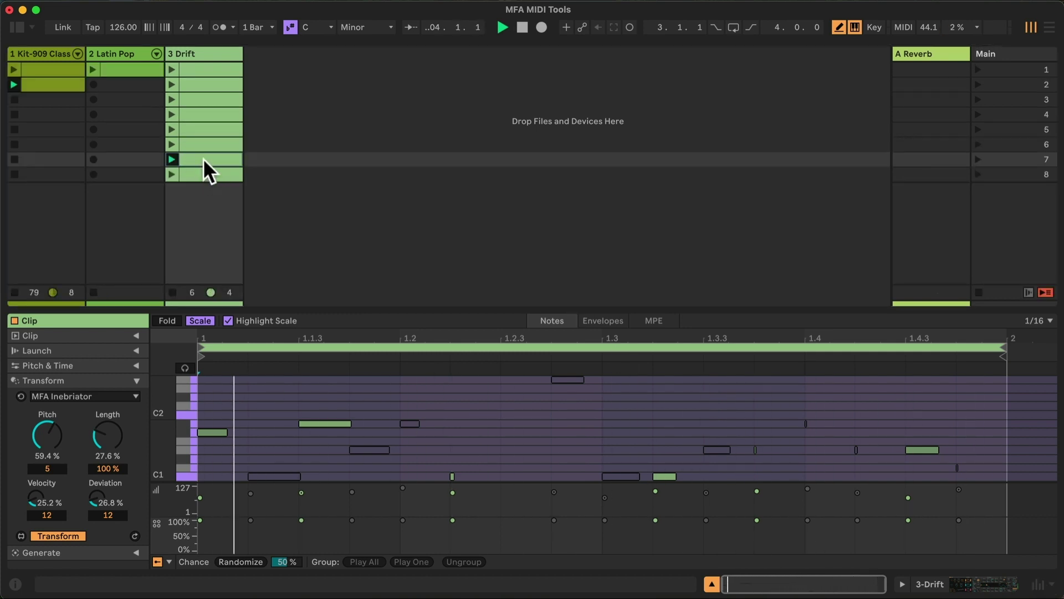
pyautogui.moveTo(205, 158); pyautogui.dragTo(201, 189)
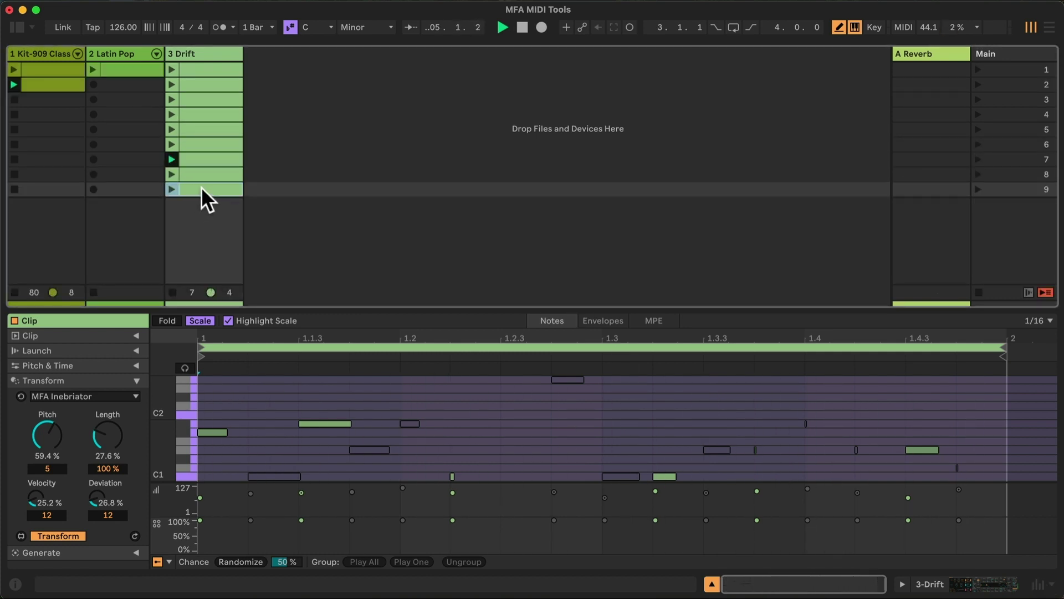
pyautogui.click(172, 189)
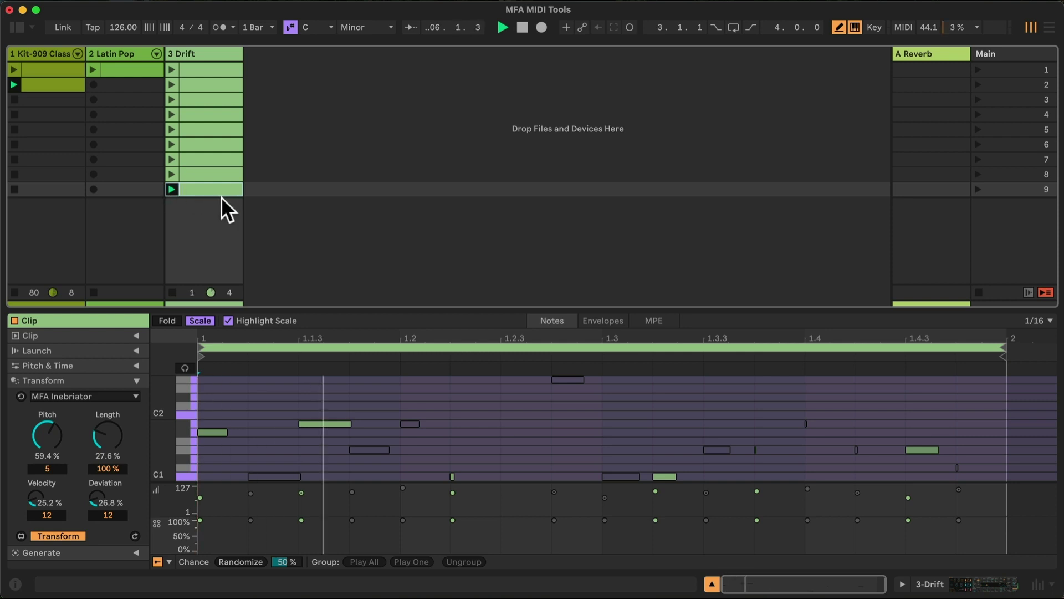
# - Apply MFA Octavator to the copied Drift clip with Floor -1, Ceiling 3 and 62.6% chance
pyautogui.click(122, 397)
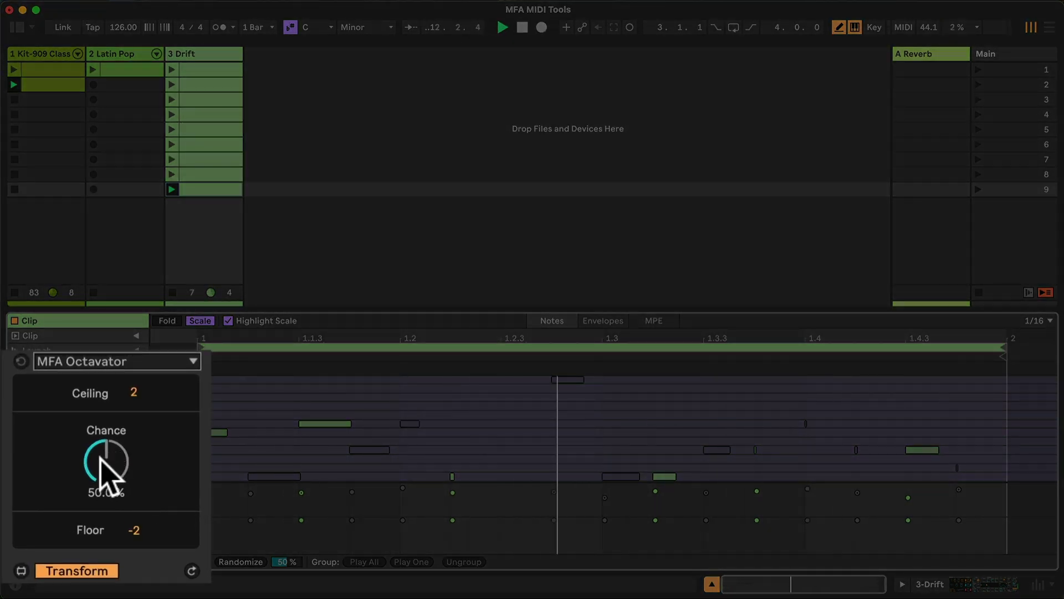
pyautogui.moveTo(107, 470); pyautogui.dragTo(107, 466)
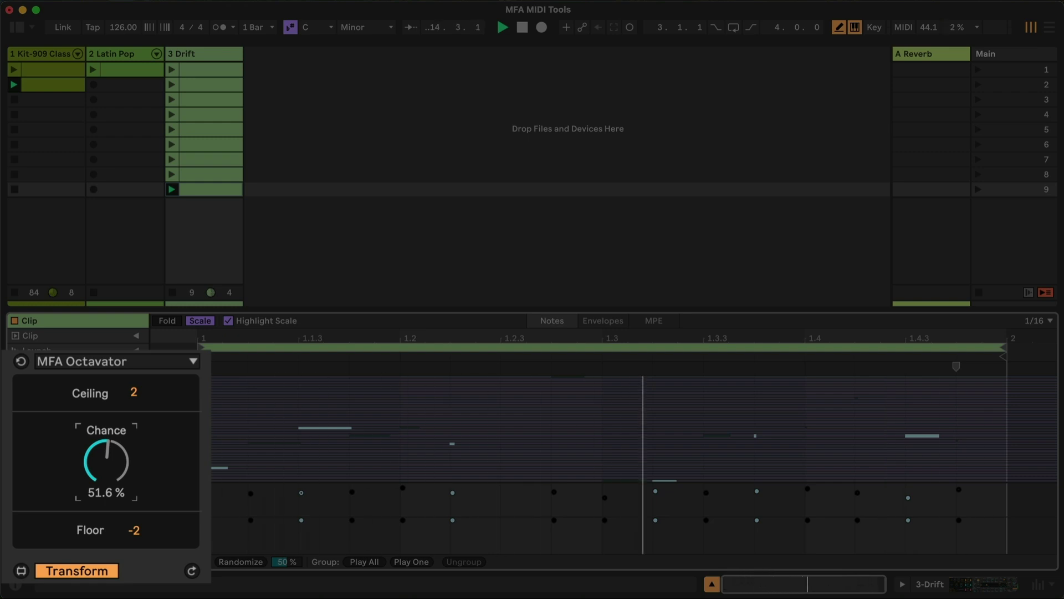
pyautogui.click(134, 530)
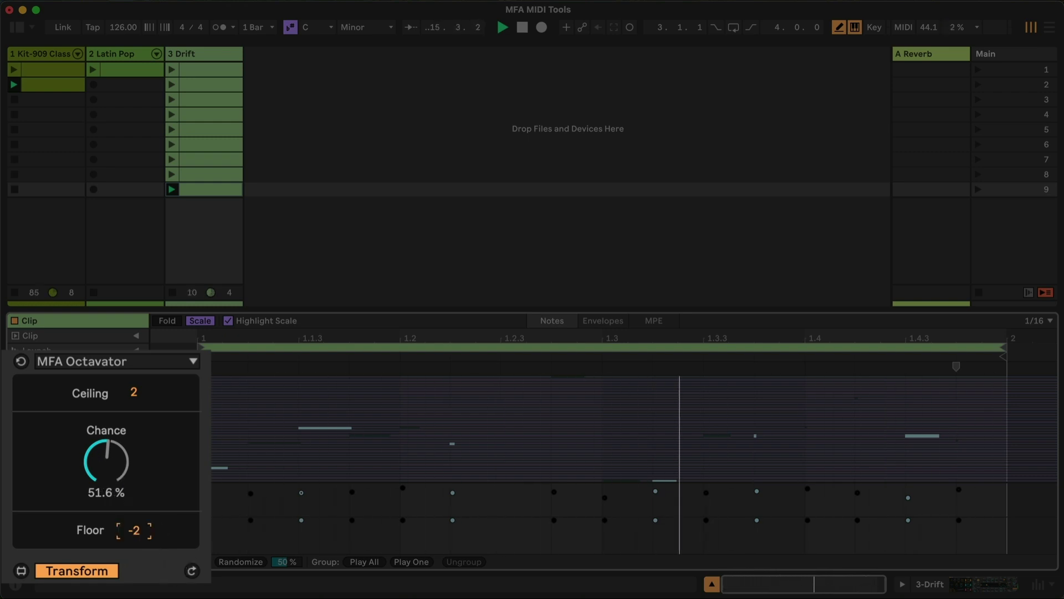
pyautogui.moveTo(134, 530); pyautogui.dragTo(134, 525)
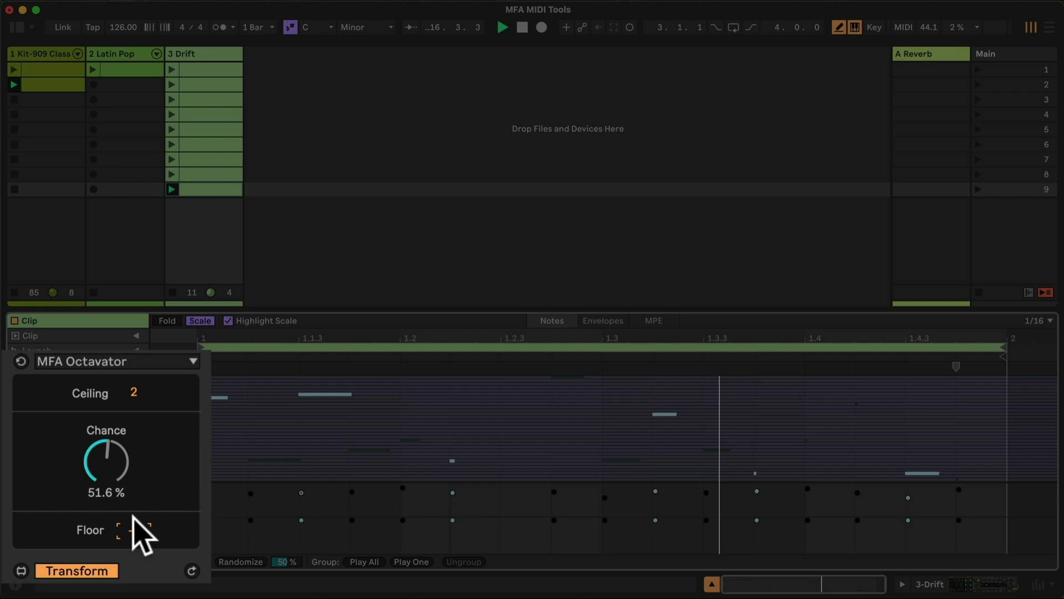
pyautogui.click(134, 392)
pyautogui.moveTo(134, 393); pyautogui.dragTo(133, 387)
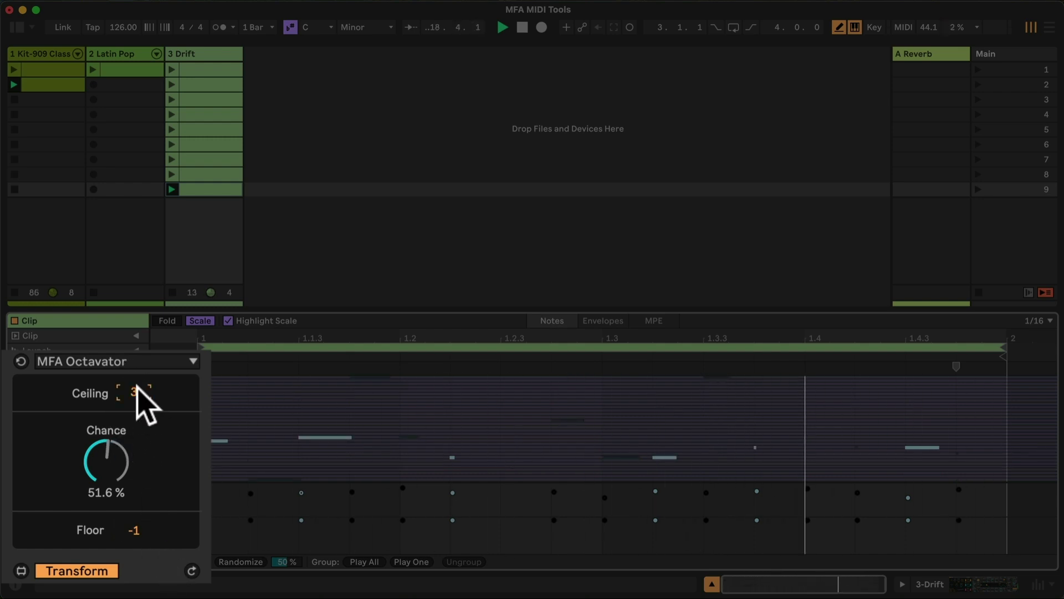
pyautogui.moveTo(108, 431); pyautogui.dragTo(108, 416)
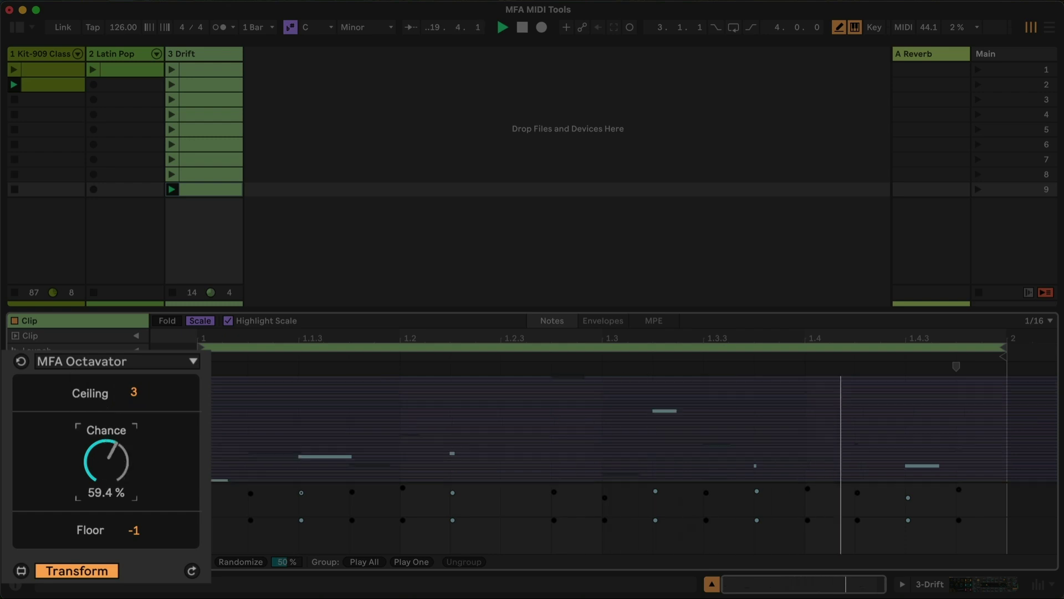
pyautogui.moveTo(107, 462); pyautogui.dragTo(107, 468)
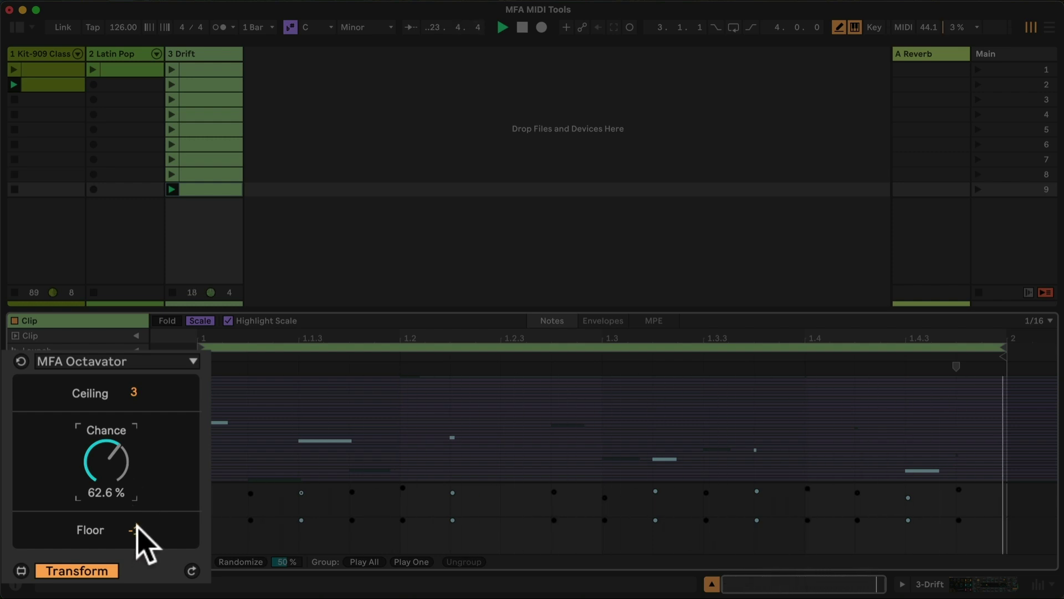
pyautogui.click(171, 159)
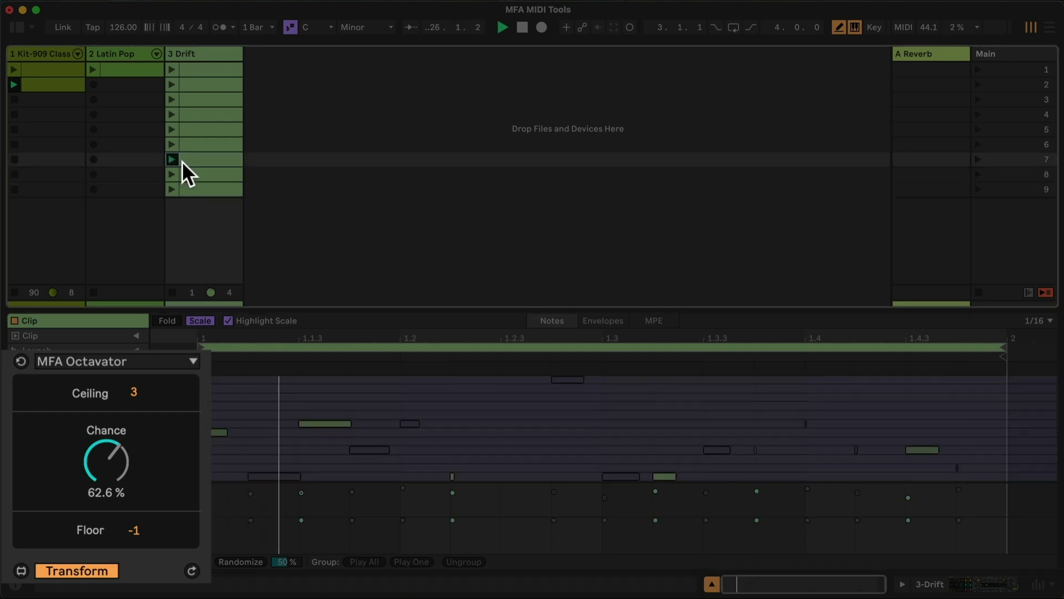
pyautogui.click(171, 189)
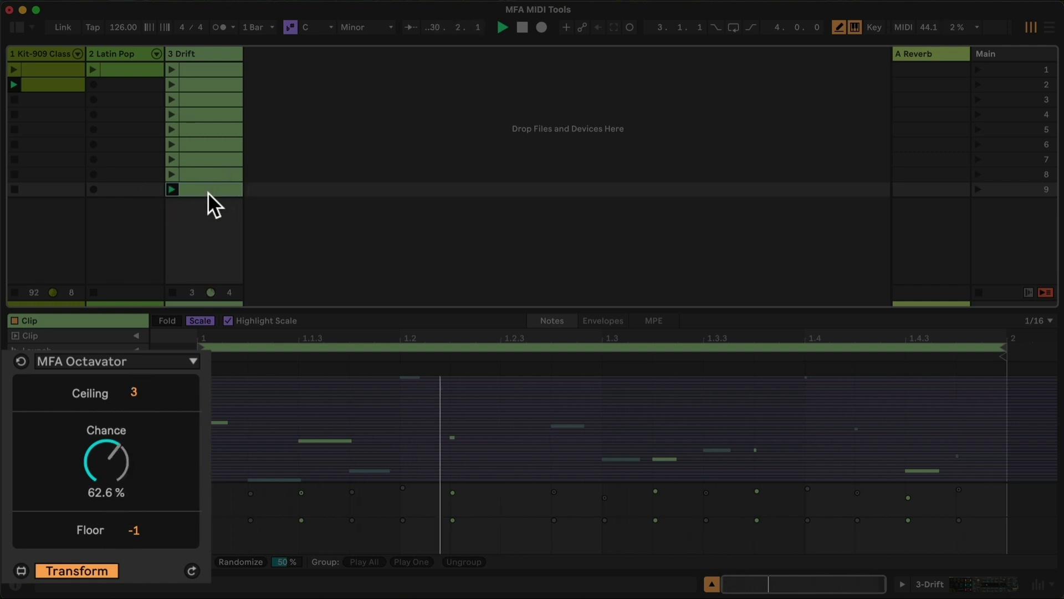
# - Duplicate the Drift clip into row 10 and set the octave-shift chance to 100%
pyautogui.hotkey('ctrl', 'd')
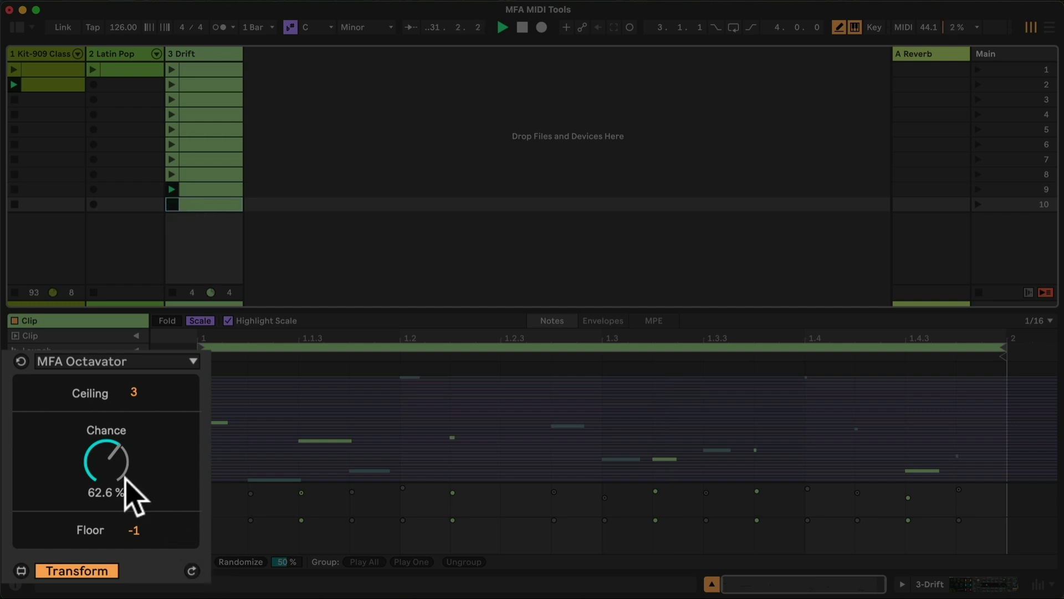
pyautogui.click(124, 478)
pyautogui.moveTo(113, 484); pyautogui.dragTo(112, 449)
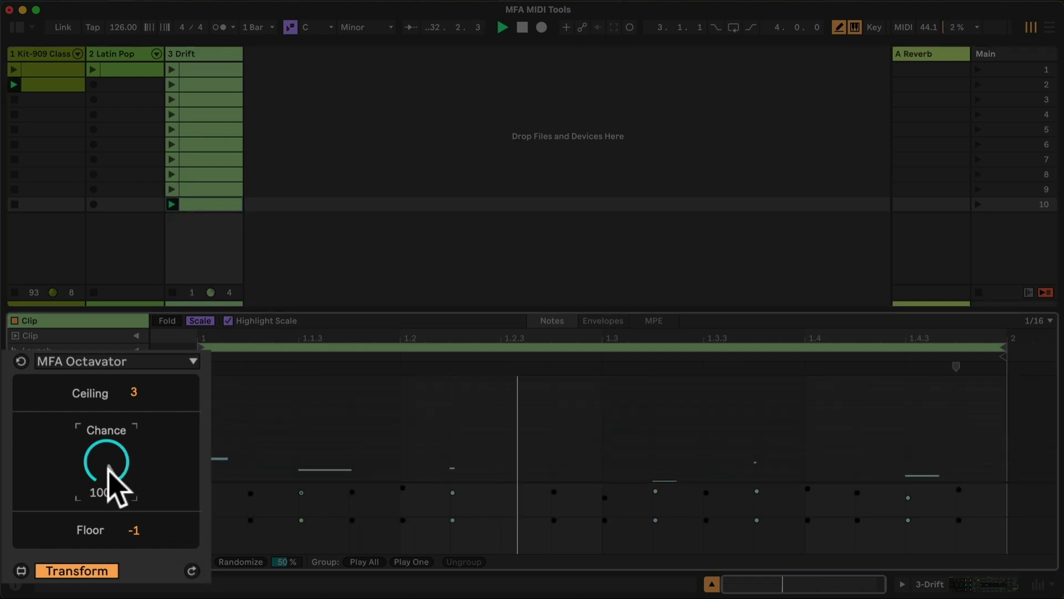
# - Set Octavator Ceiling 4, Floor 0 and chance 84.3%, then duplicate the clip again
pyautogui.click(133, 394)
pyautogui.press('Up')
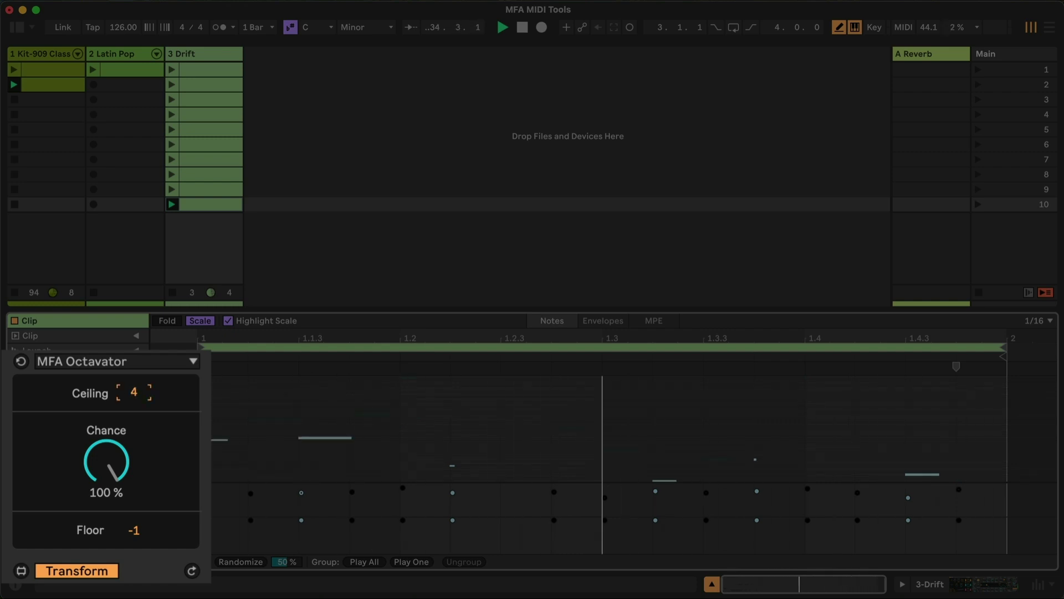
pyautogui.press('Up')
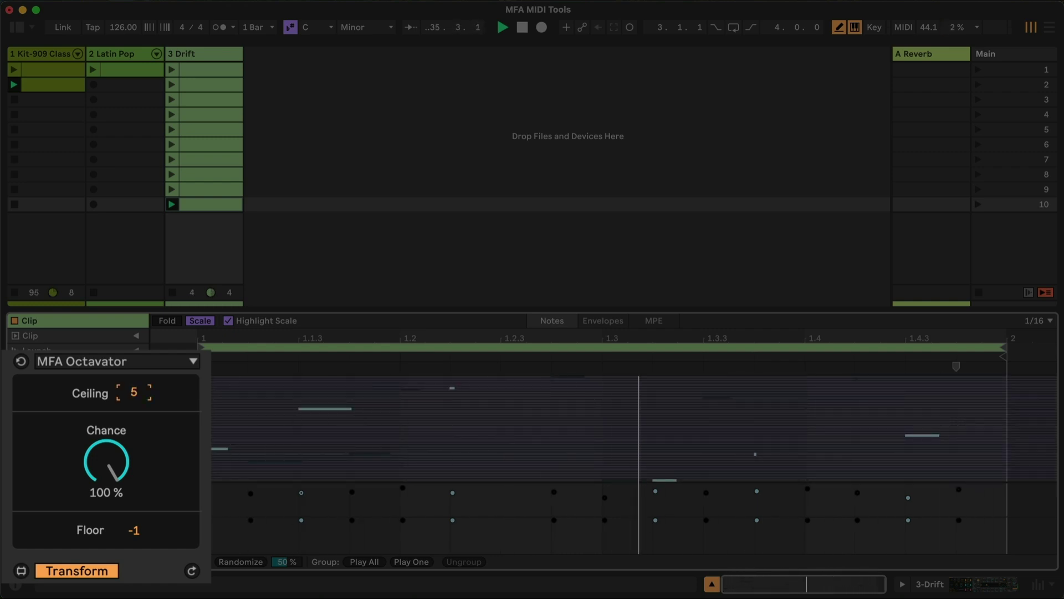
pyautogui.press('Down')
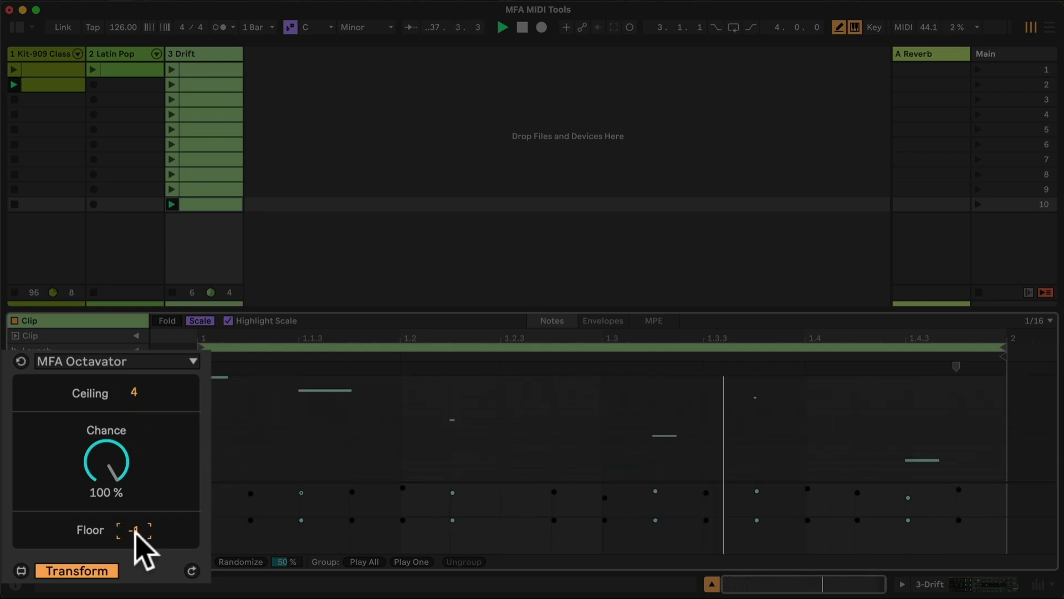
pyautogui.press('Up')
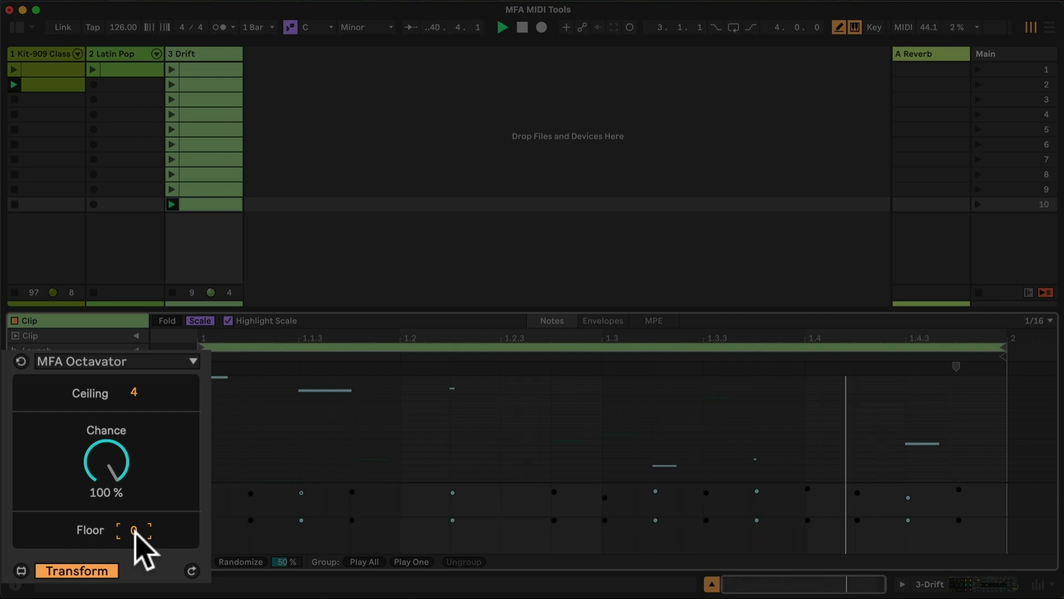
pyautogui.moveTo(107, 461); pyautogui.dragTo(107, 482)
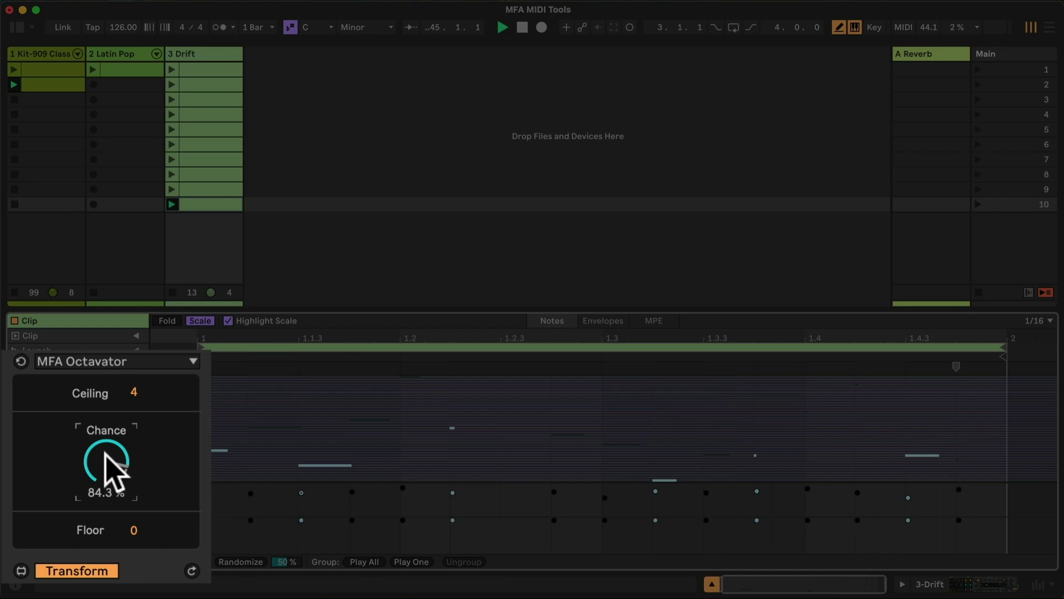
pyautogui.hotkey('ctrl', 'd')
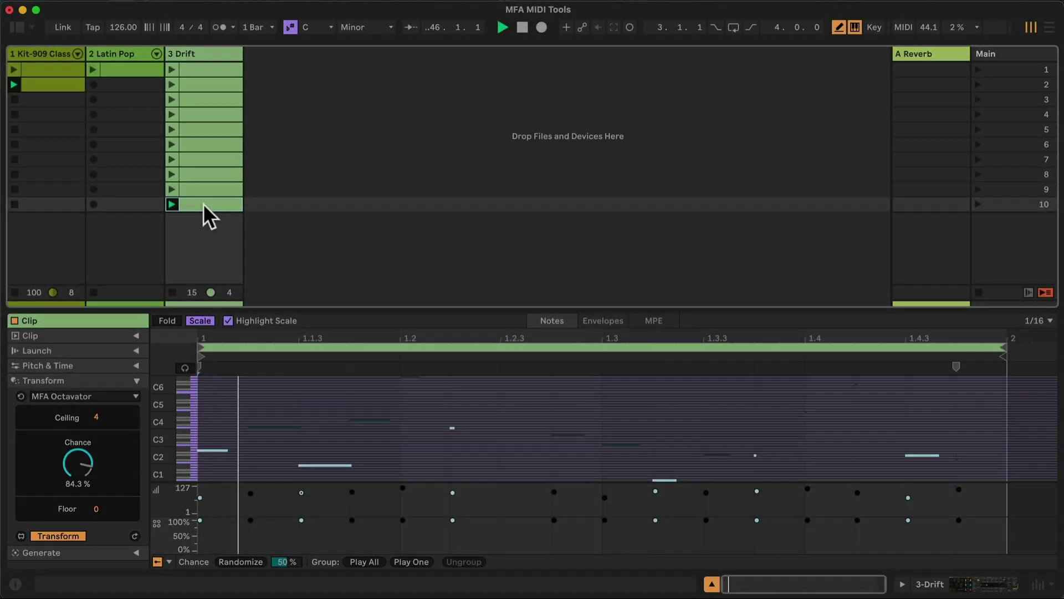